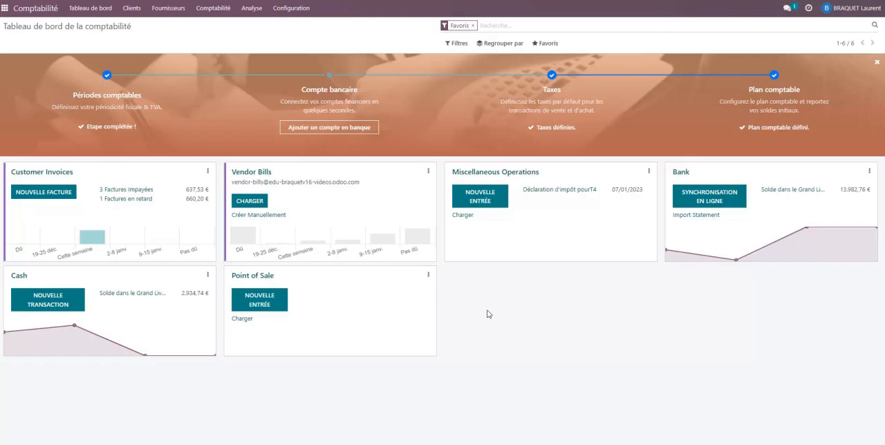
- Create a new customer invoice for Au Gay Décor with the invoice date 30/12/2022
left_click(40, 196)
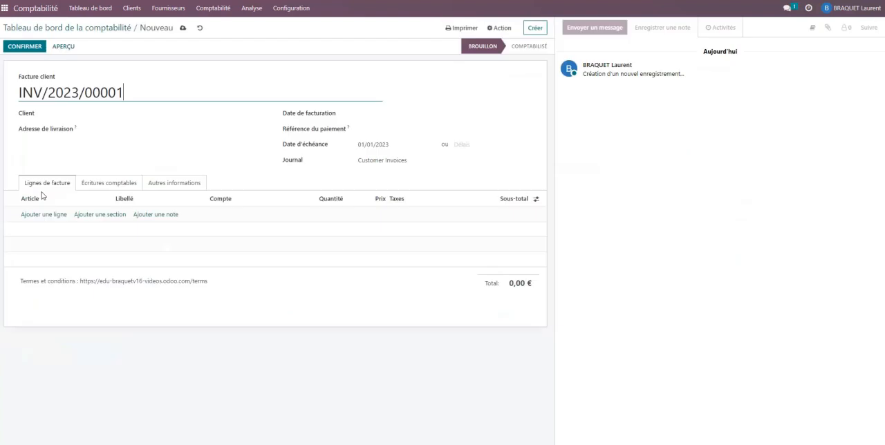
left_click(105, 114)
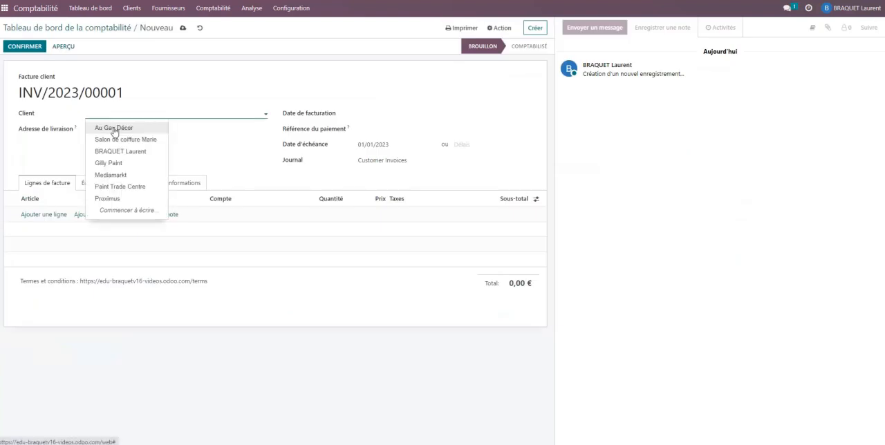
left_click(113, 128)
left_click(359, 112)
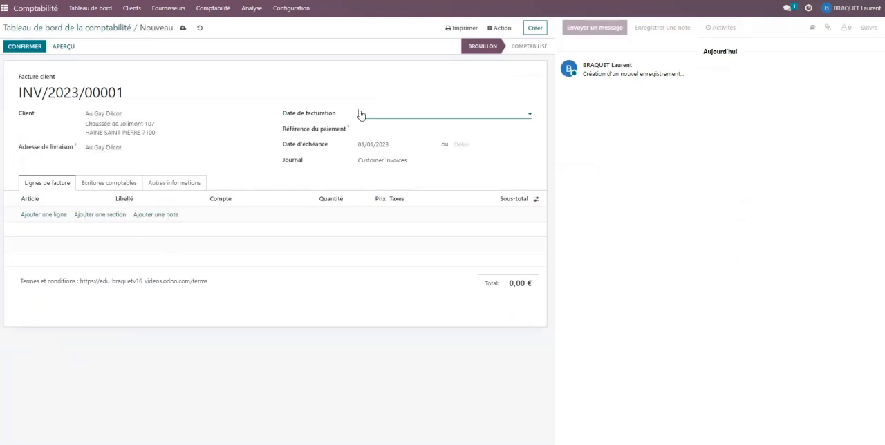
left_click(365, 131)
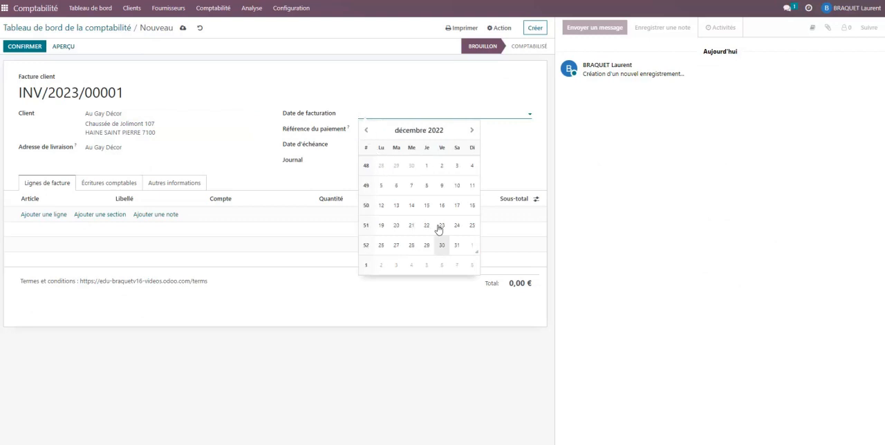
left_click(441, 245)
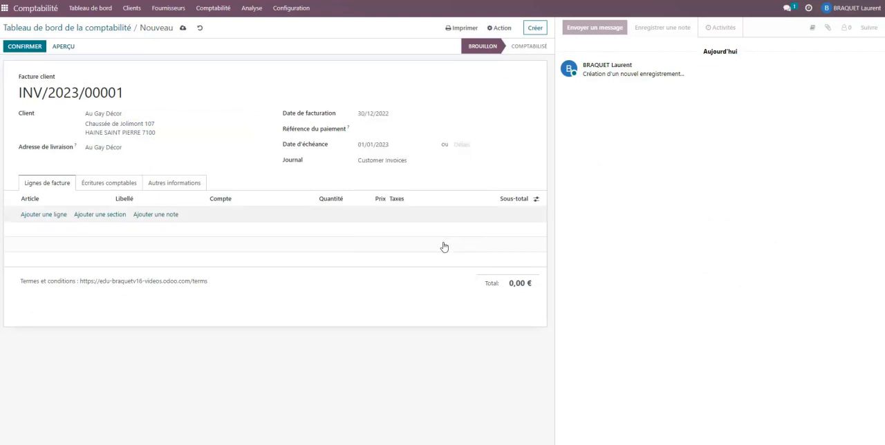
- Add a first invoice line priced at 100, keeping account 700000 Ventes en Belgique and the 21% tax
left_click(48, 215)
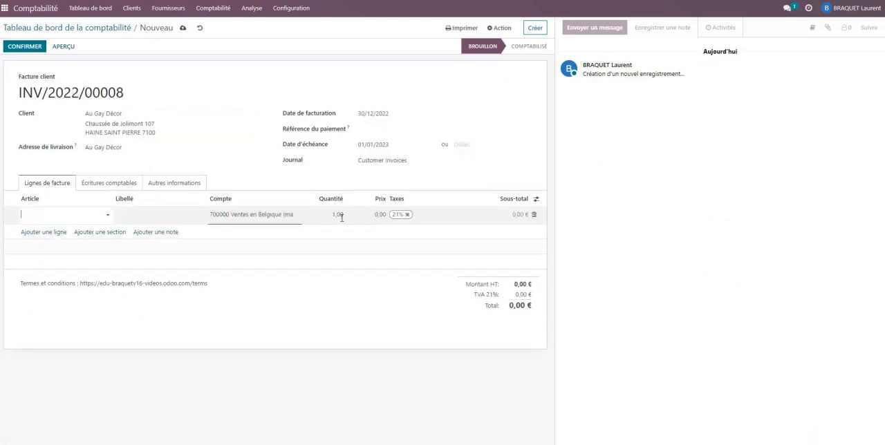
left_click(373, 217)
type("1")
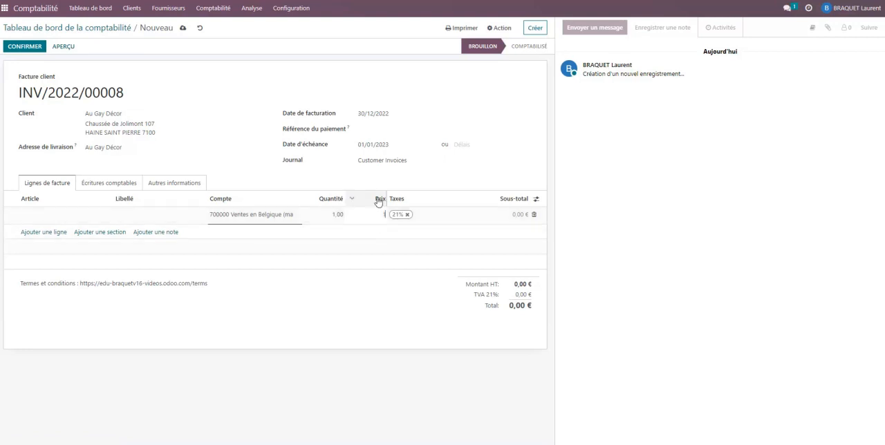
type("00")
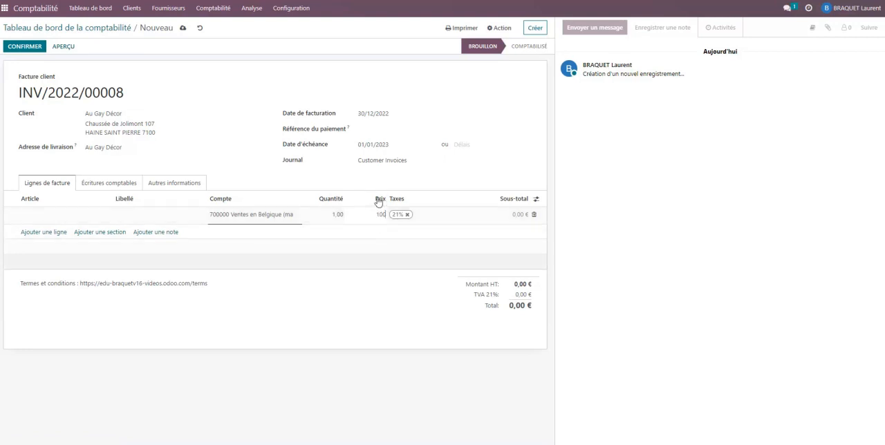
- Add a second invoice line on account 489500 Emballages à rendre (vente), priced at 12,50 and without the 21% tax
left_click(50, 234)
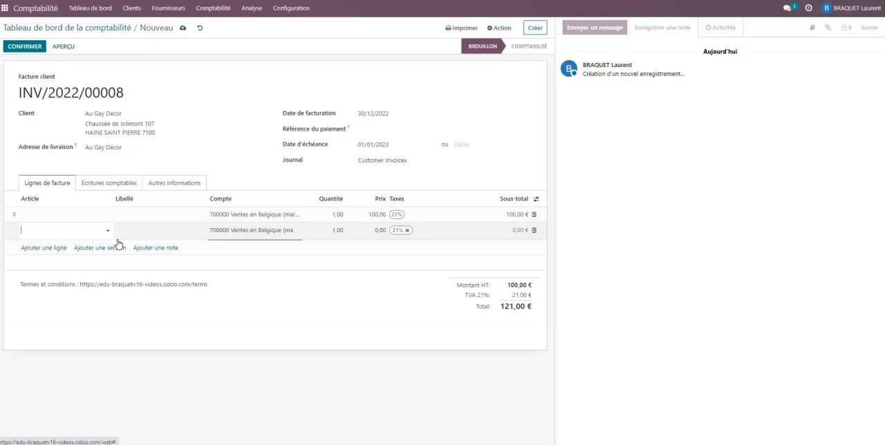
left_click(238, 229)
type("4")
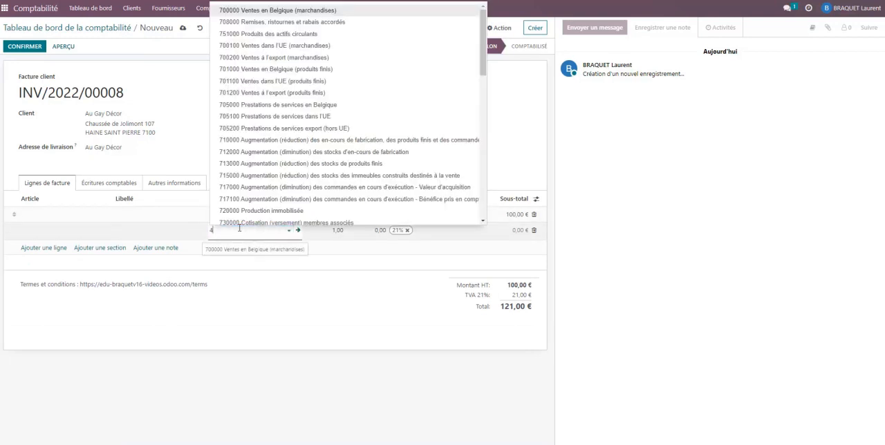
type("8")
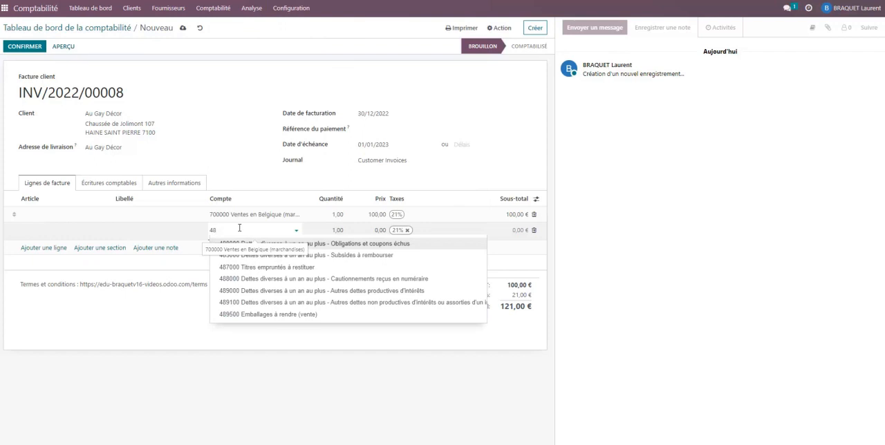
left_click(273, 317)
left_click(377, 230)
type("12,50")
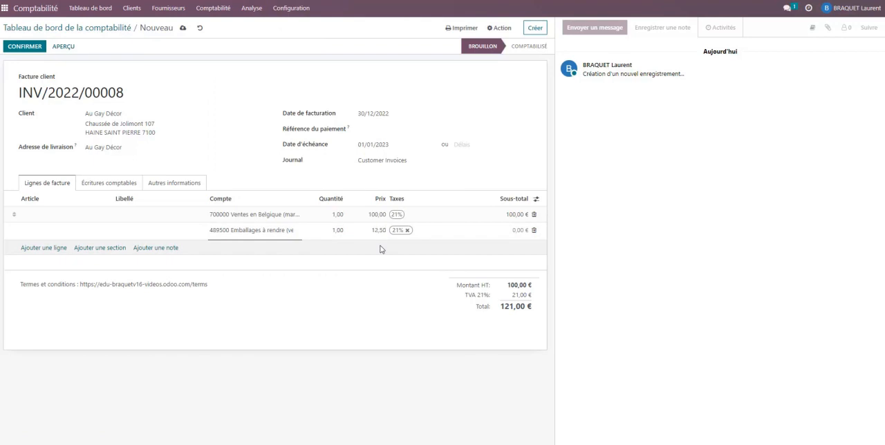
left_click(324, 333)
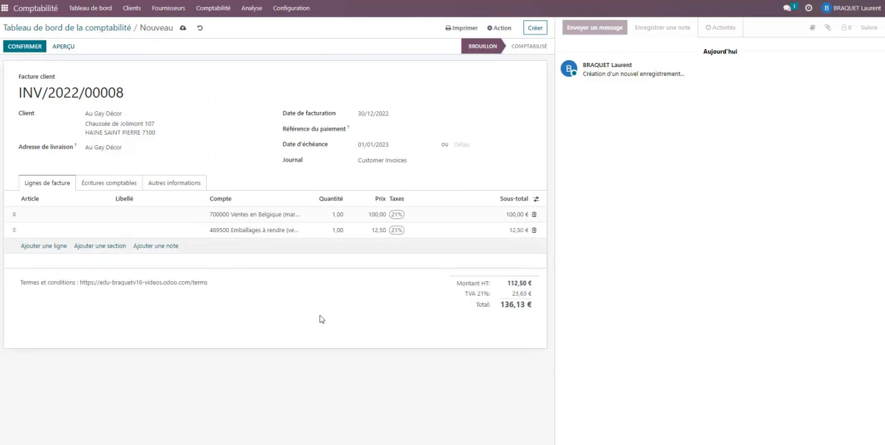
left_click(397, 234)
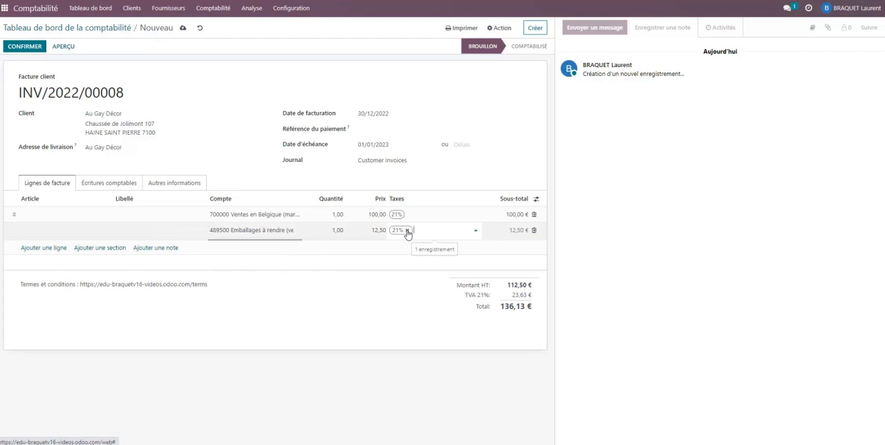
left_click(407, 231)
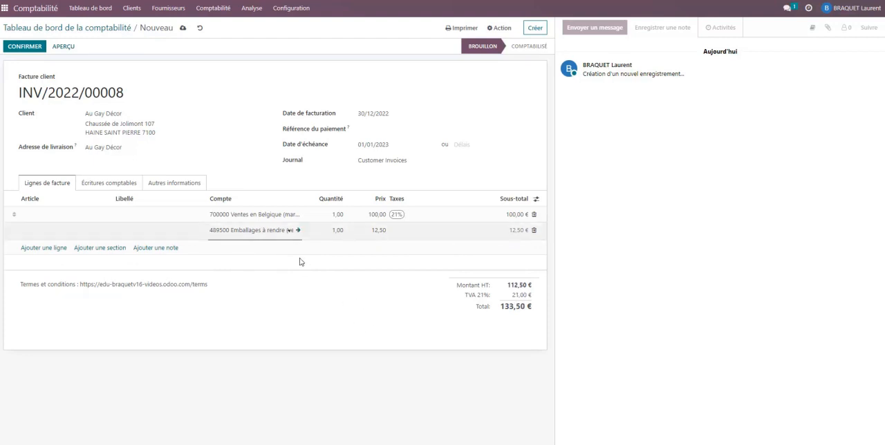
- Change the second line's account to 489000 Dettes diverses à un an au plus - Autres dettes productives d'intérêts
left_click(263, 229)
left_click(279, 300)
left_click(264, 230)
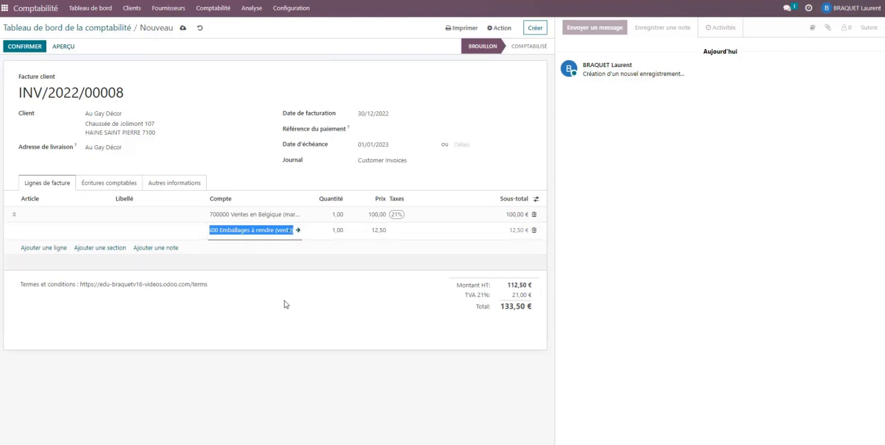
left_click(290, 231)
left_click(289, 231)
left_click(273, 229)
key("ctrl+a")
key("BackSpace")
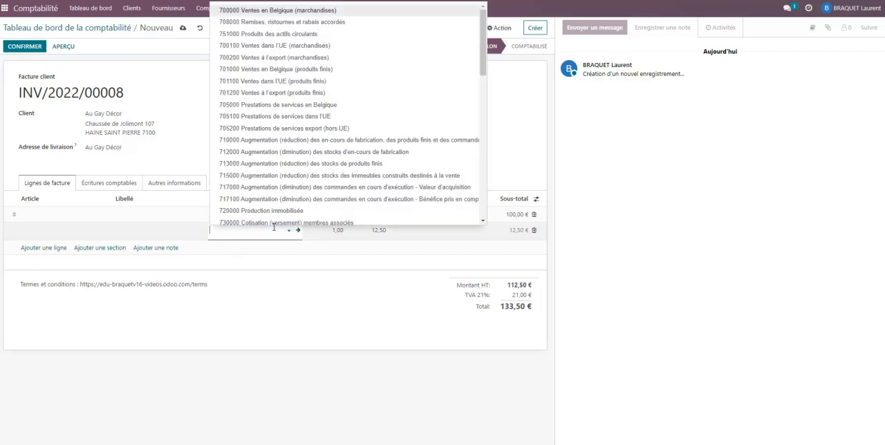
type("48")
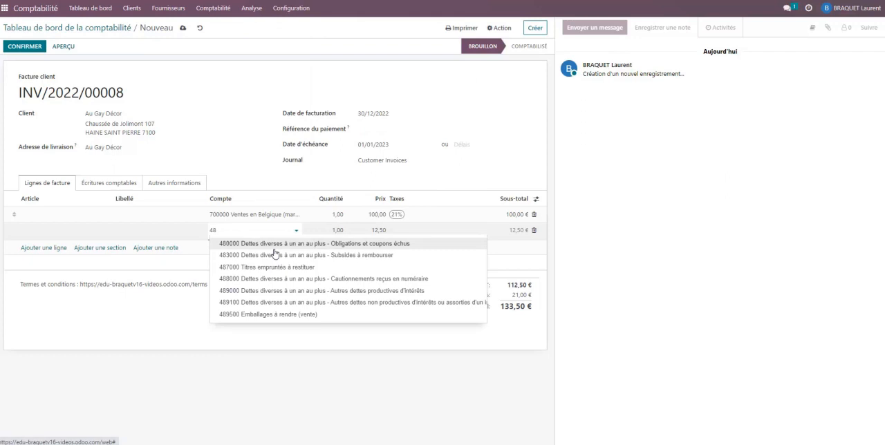
left_click(260, 291)
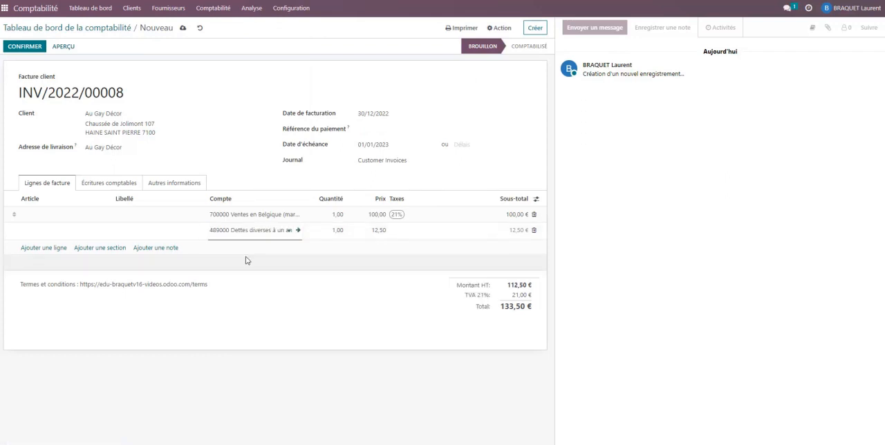
- Open the record of account 489000 from the second invoice line and duplicate it
left_click(297, 232)
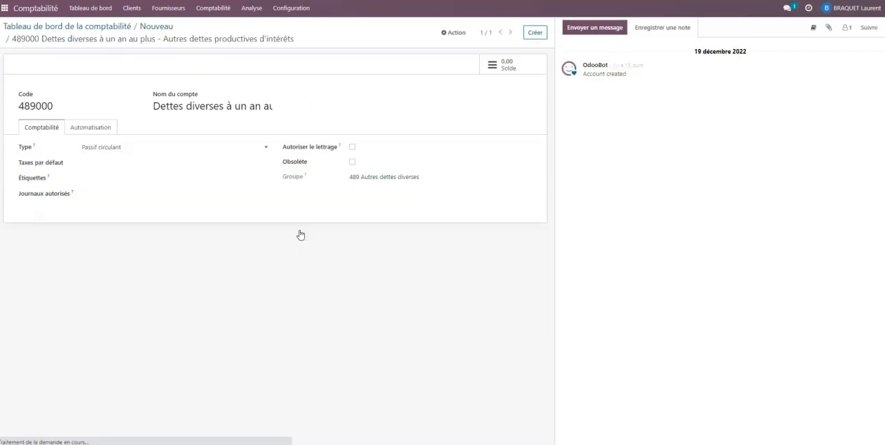
left_click(457, 33)
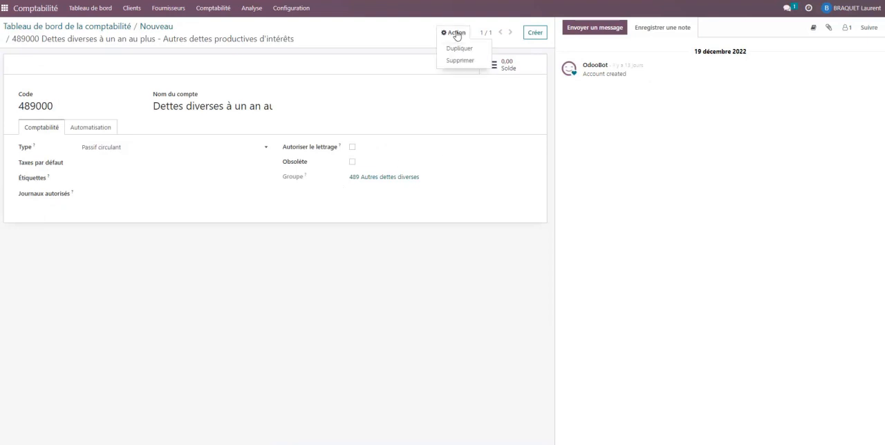
left_click(458, 48)
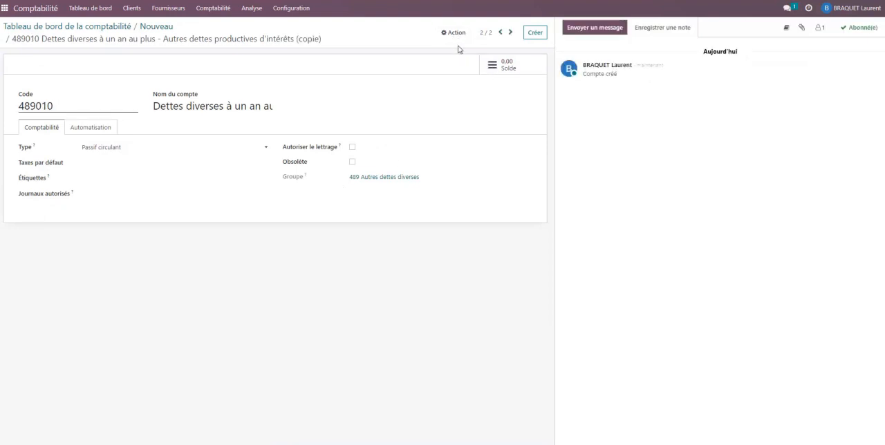
- Give the duplicated account the code 489500, the name "Emballages à rendre (vente)" and the type Passif circulant
mouse_move(41, 106)
left_mouse_down()
mouse_move(54, 106)
mouse_move(38, 107)
left_mouse_up()
type("500")
key("Tab")
type("E")
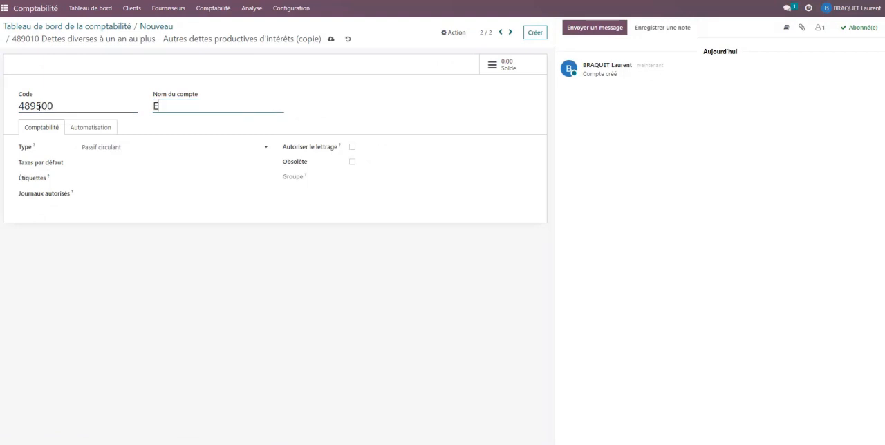
type("mballages çà")
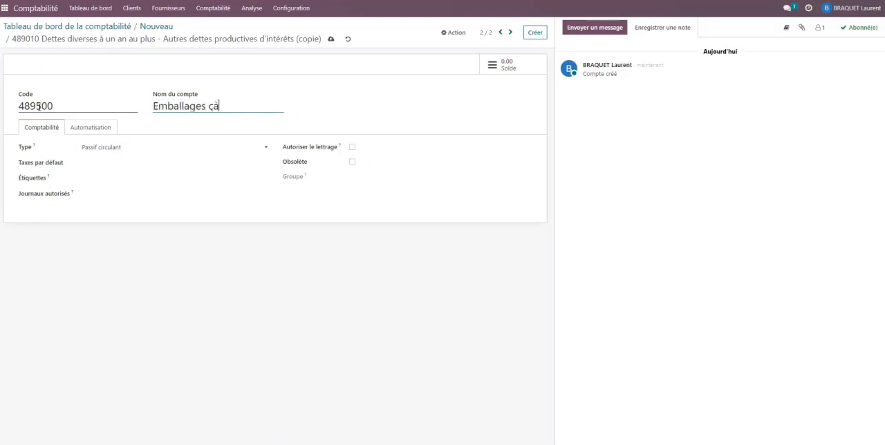
key("BackSpace")
key("BackSpace")
type("à rendre (vente)")
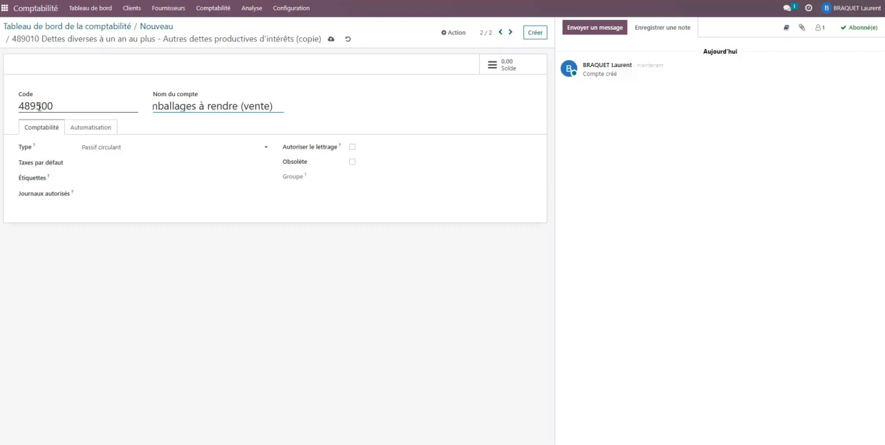
left_click(129, 148)
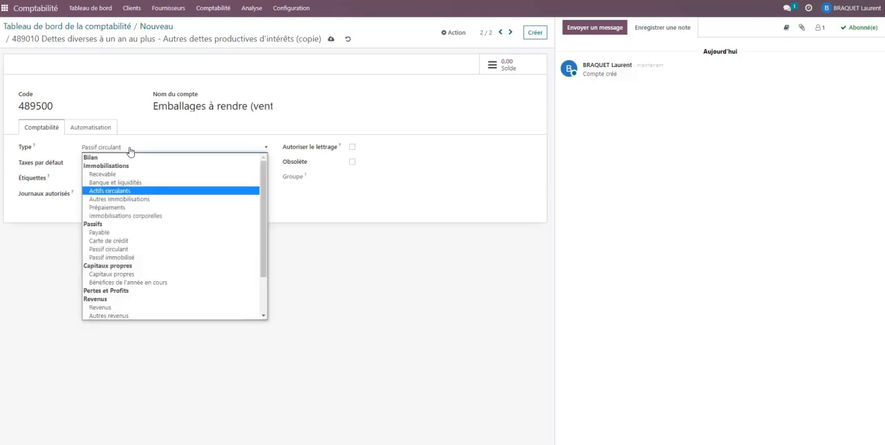
left_click(134, 251)
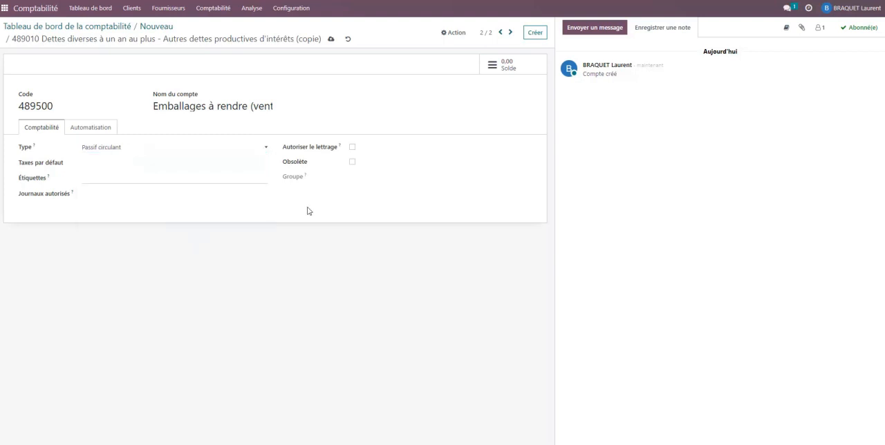
- Set the account's code to 419500, replace "vente" with "achat" in its name, and set its type to Actifs circulants
left_click(69, 105)
left_click_drag(70, 105, 19, 105)
type("419500")
left_click(237, 106)
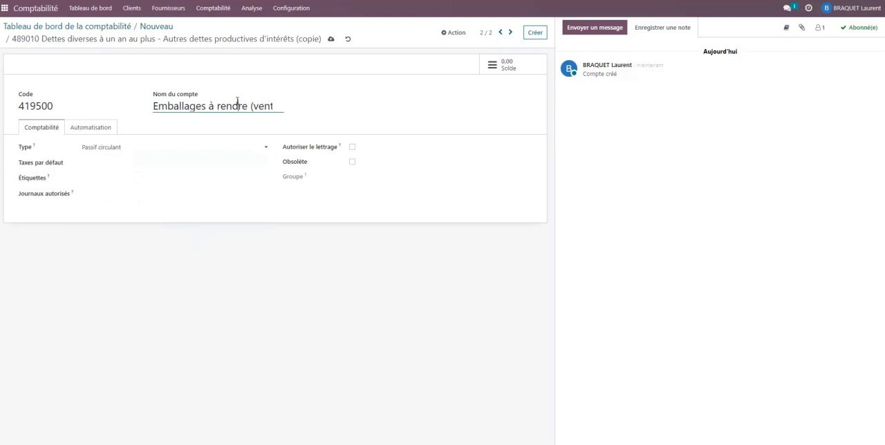
left_click_drag(254, 106, 357, 106)
type("achat")
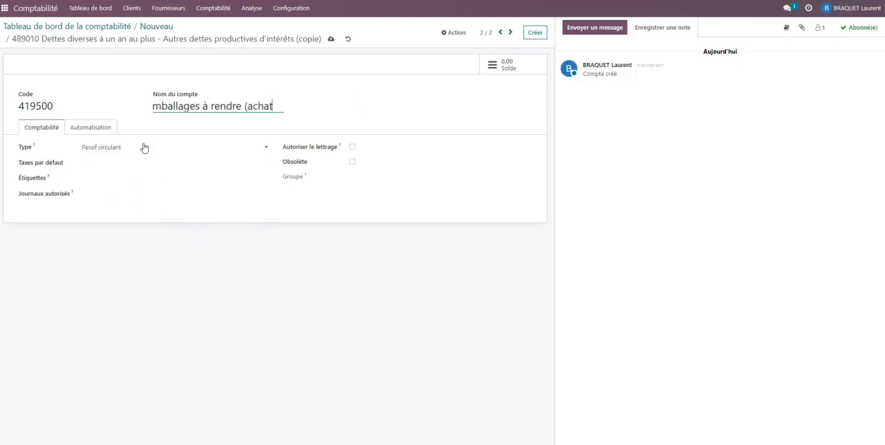
left_click(145, 147)
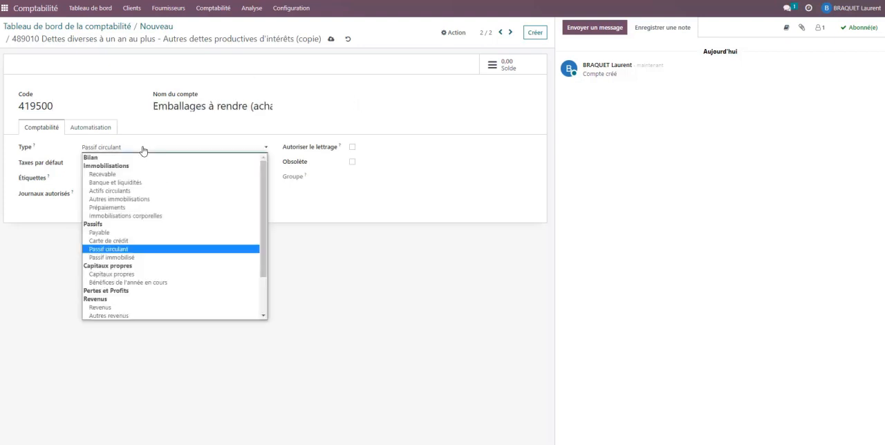
left_click(142, 190)
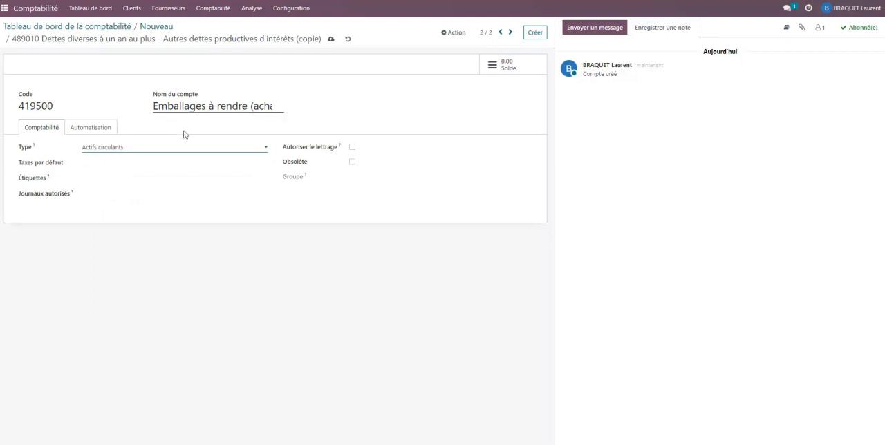
- Back on the draft invoice, set the 12,50 line's account to 489500 Emballages à rendre (vente) and return to the accounting dashboard
left_click(158, 29)
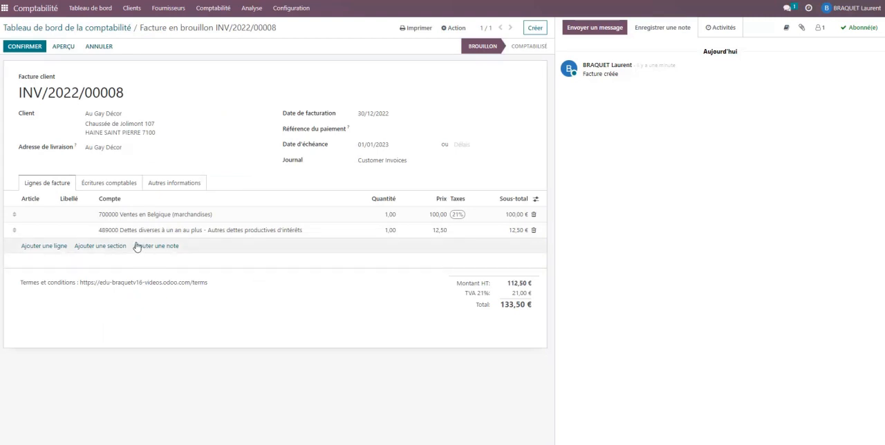
left_click(197, 231)
type("4")
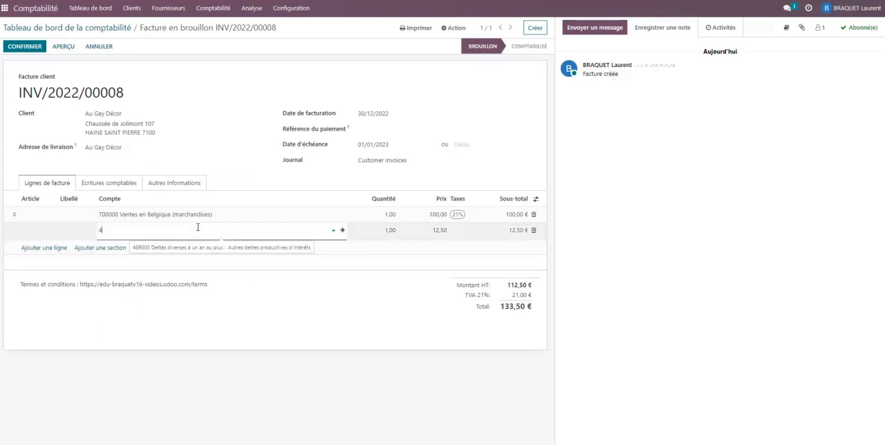
type("8950")
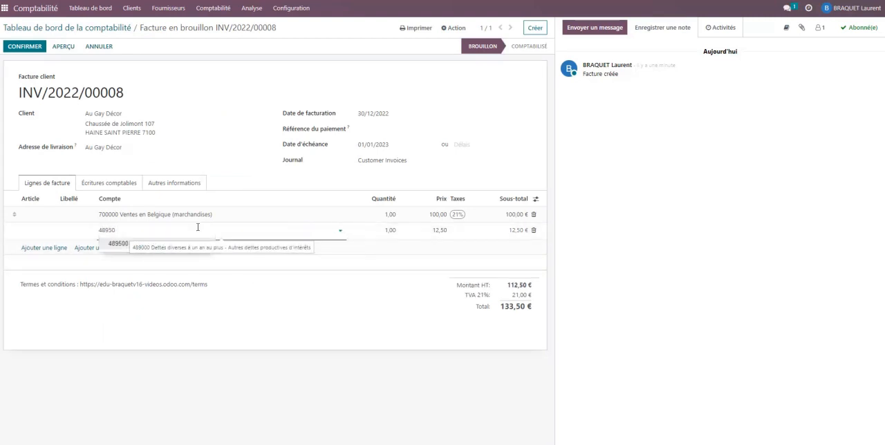
left_click(188, 248)
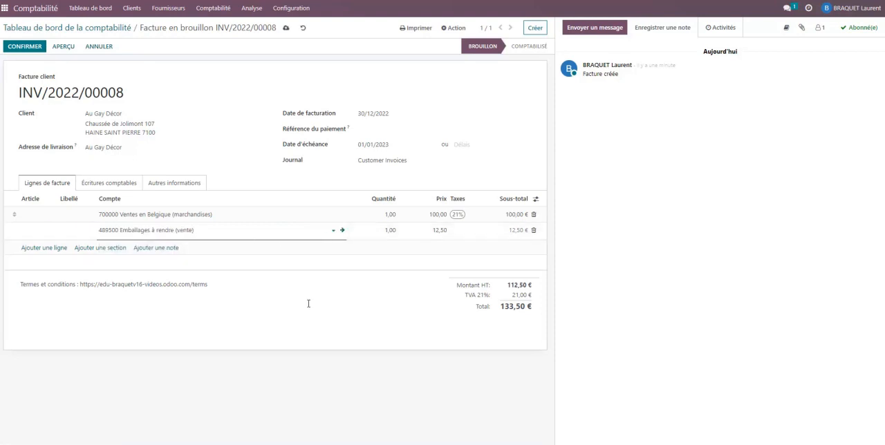
left_click(343, 339)
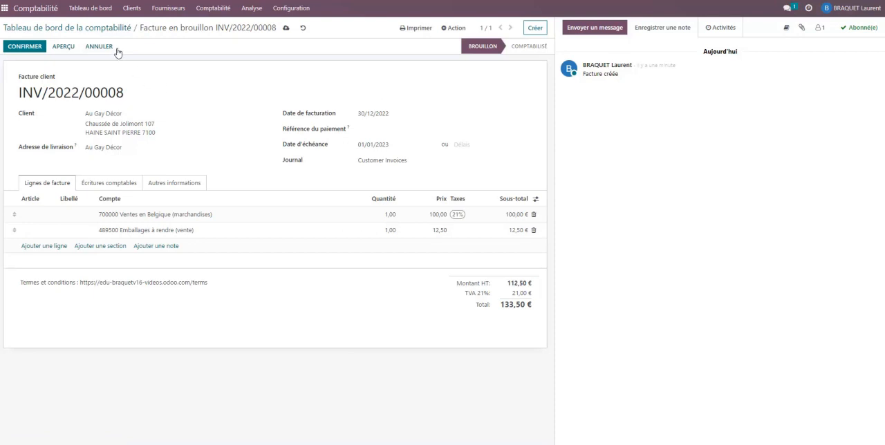
left_click(90, 9)
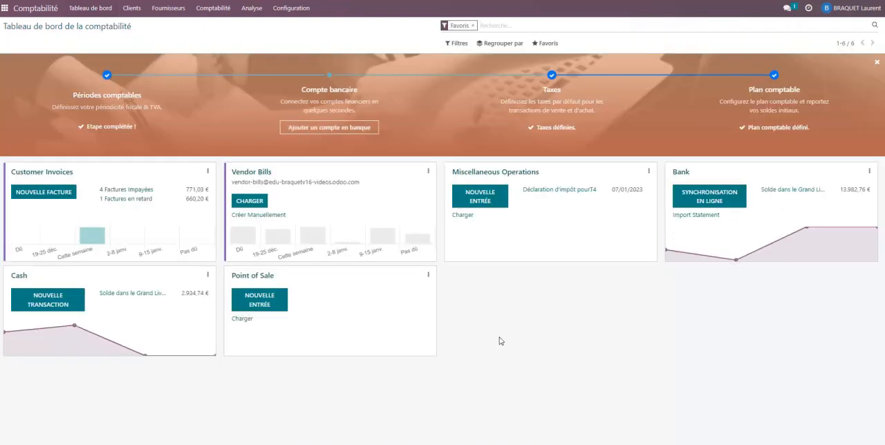